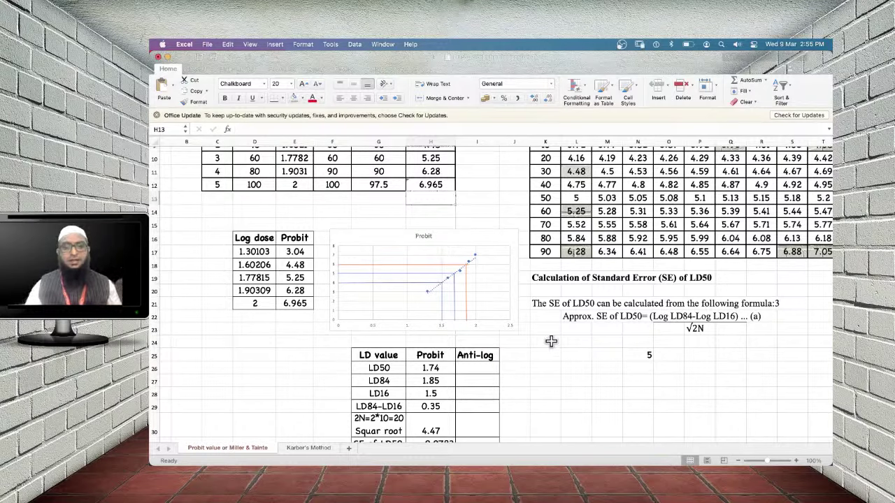
Fill the probit table's 5 cell for 50% mortality with orange
click(379, 369)
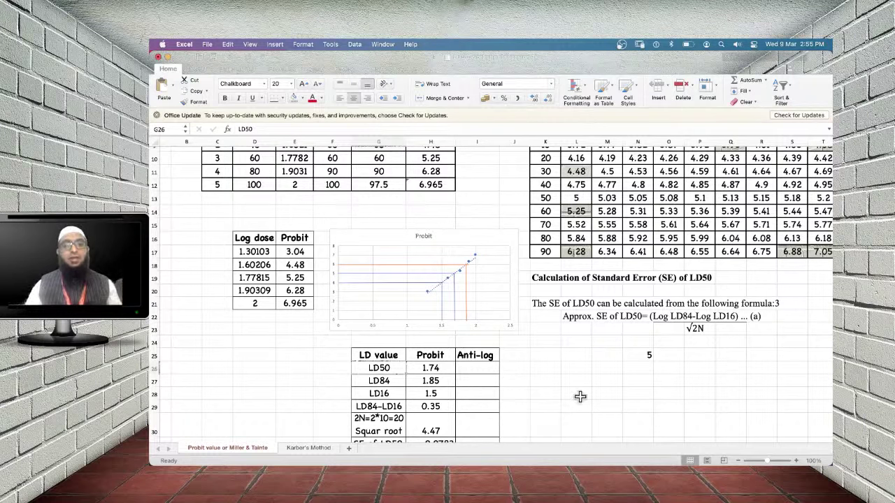
scroll(581, 396, up, 3)
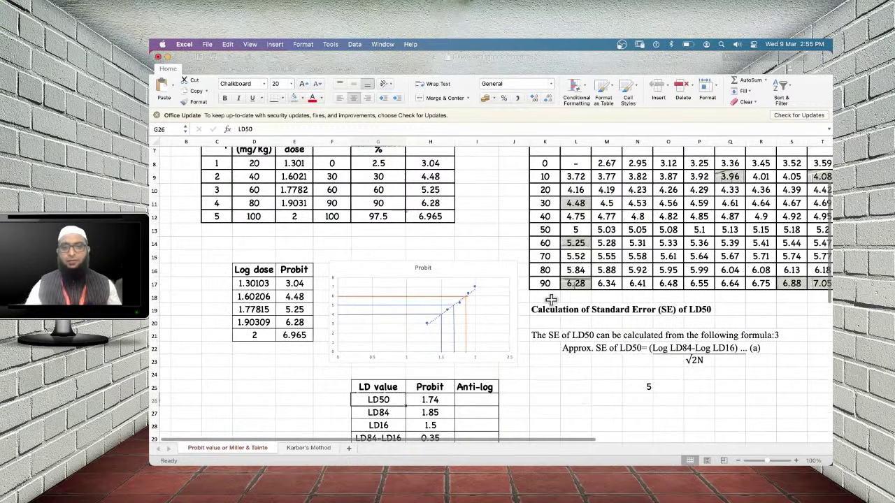
click(575, 230)
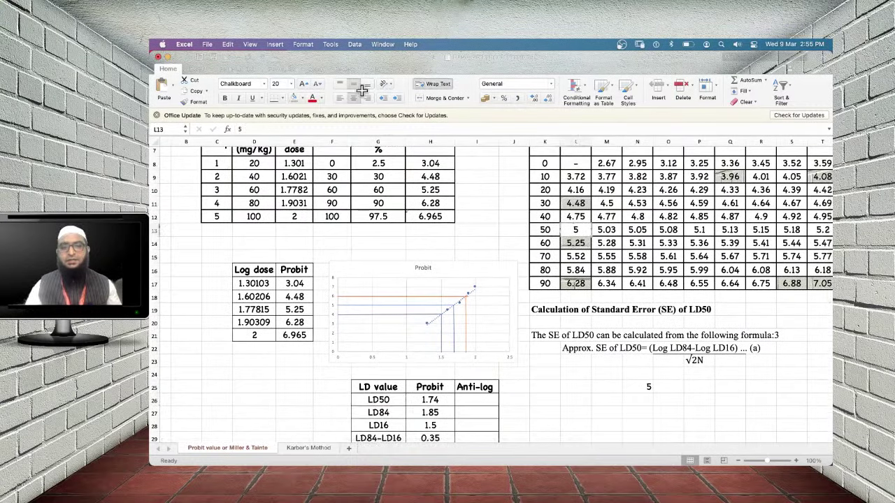
click(304, 98)
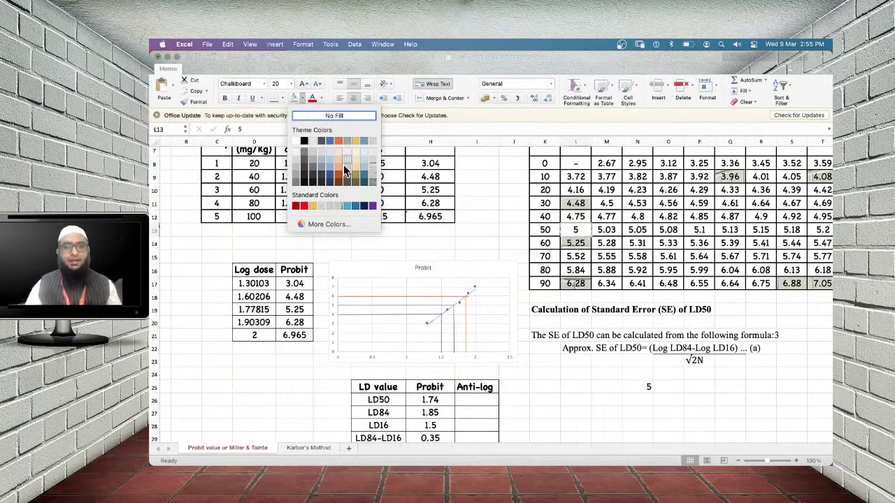
click(312, 206)
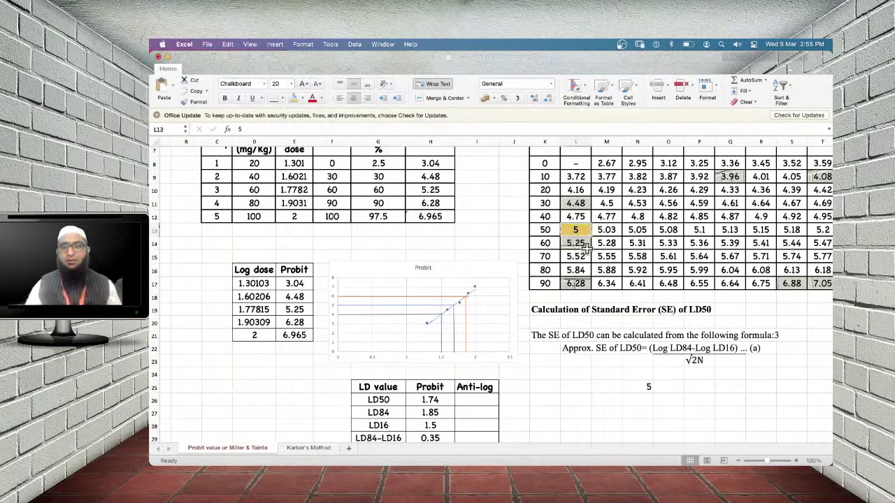
key(Left)
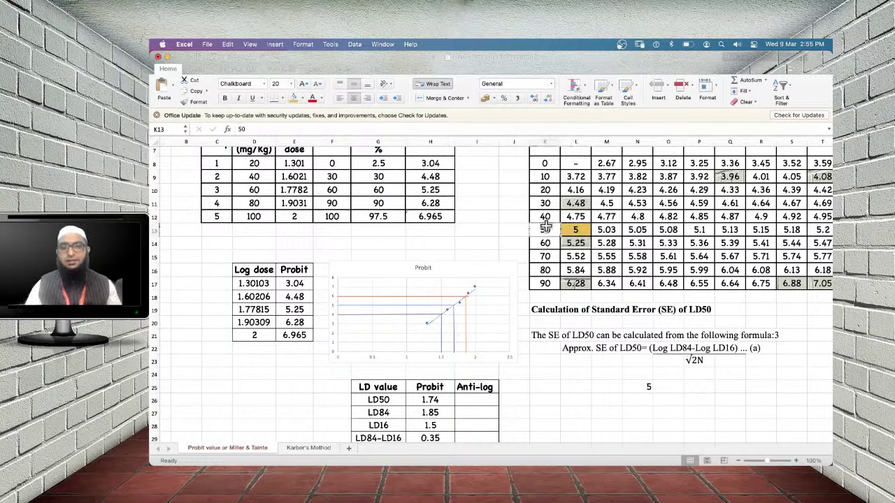
click(583, 231)
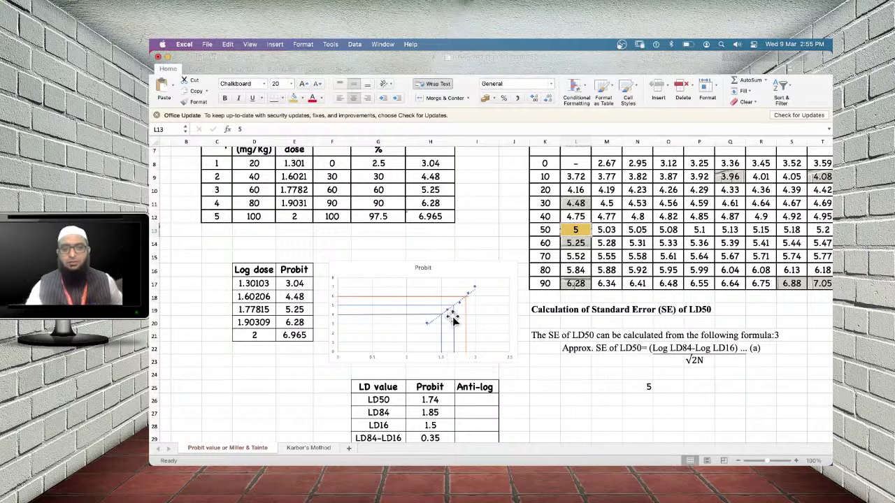
Begin LD50's anti-log formula in I26 with =10, beside its log value 1.74
click(431, 400)
scroll(431, 400, down, 3)
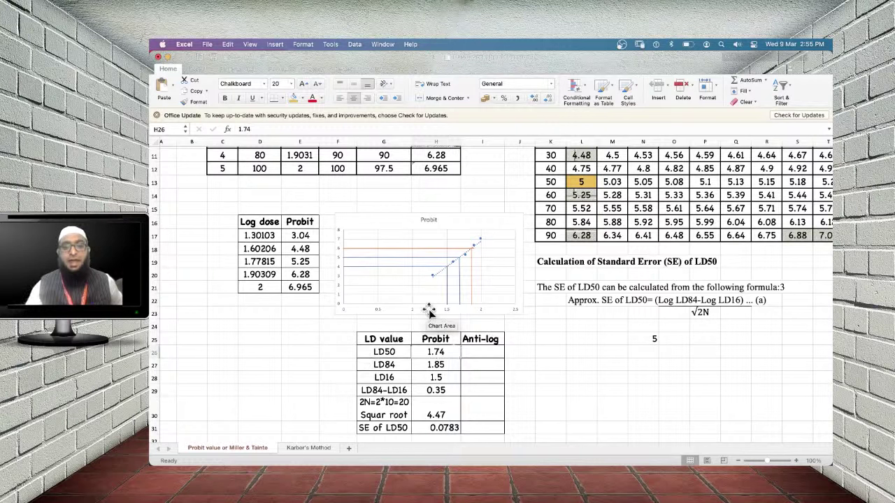
click(553, 182)
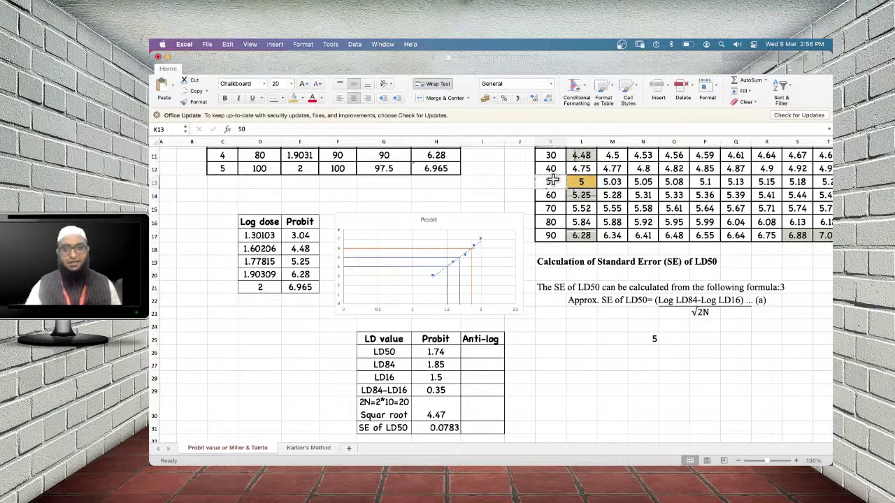
click(436, 353)
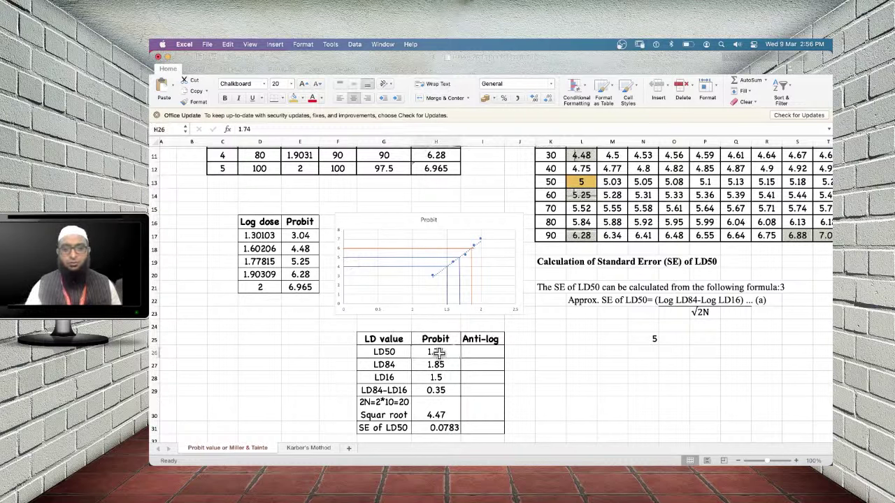
click(466, 353)
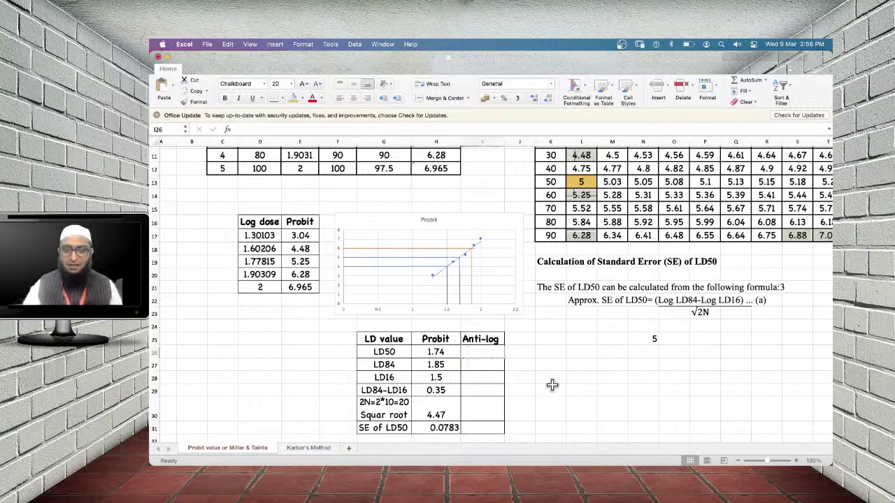
text(=)
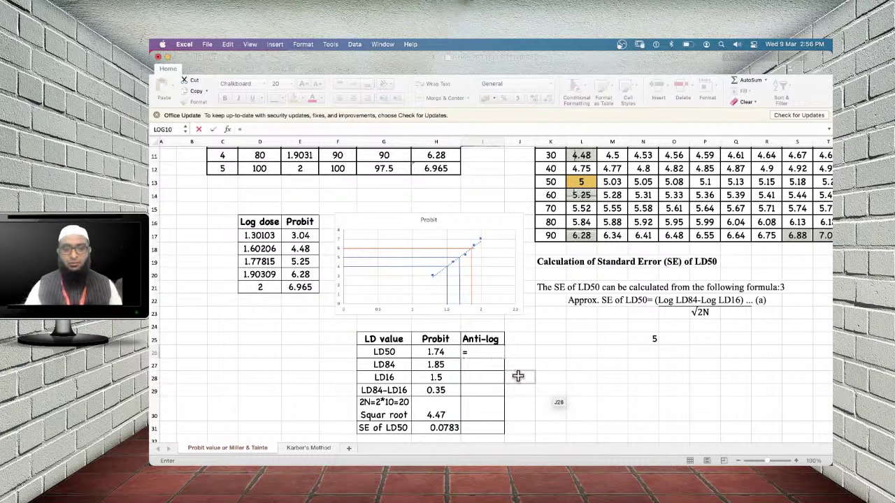
text(10^)
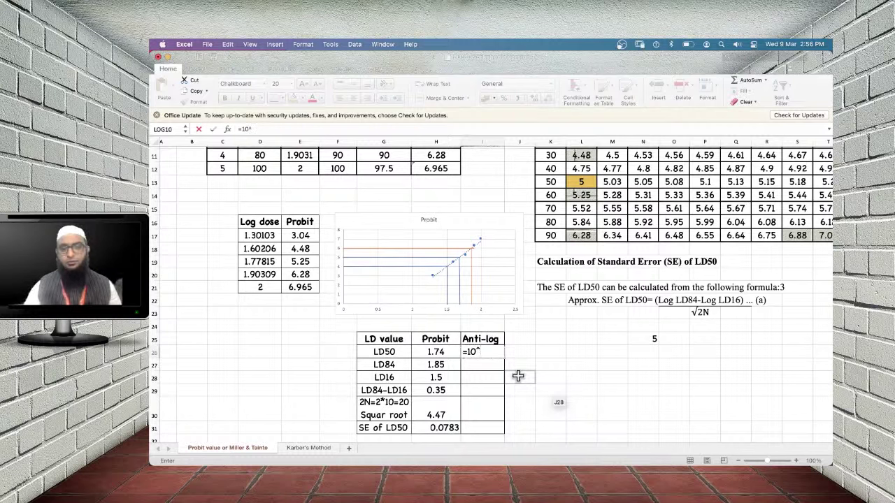
Finish I26 as =10^H26 so LD50's anti-log shows 54.9541
click(436, 352)
key(Return)
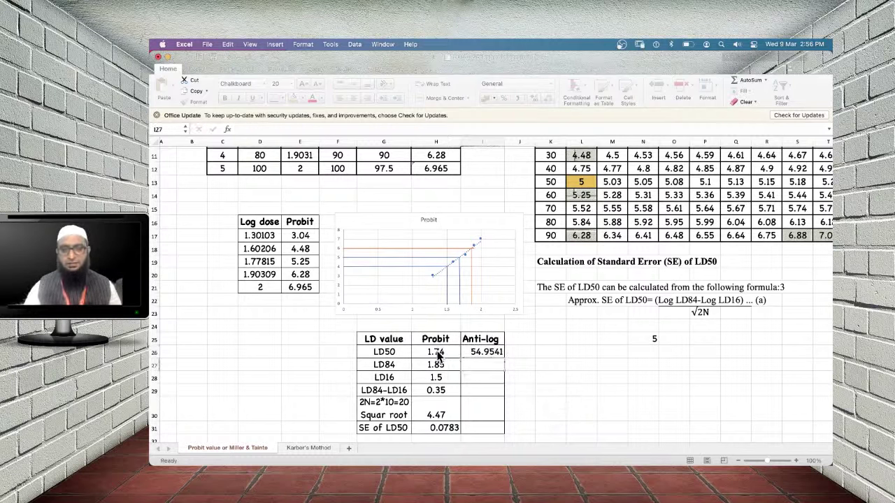
click(488, 355)
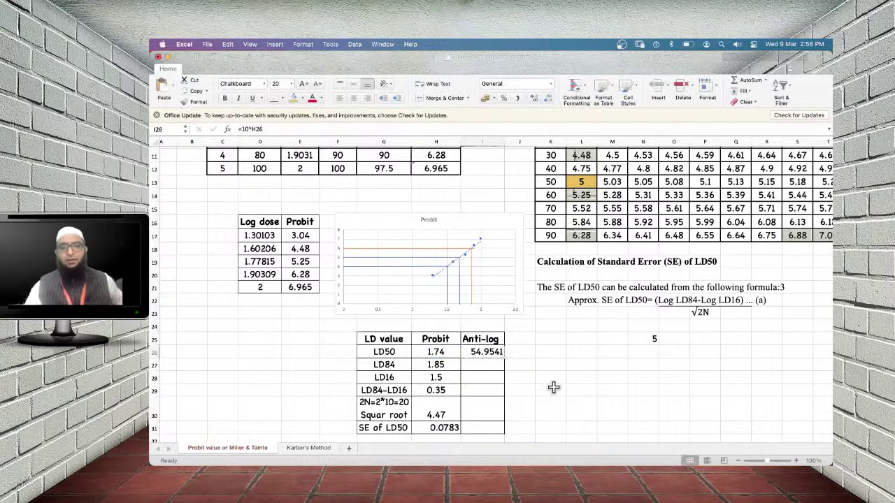
scroll(553, 387, down, 5)
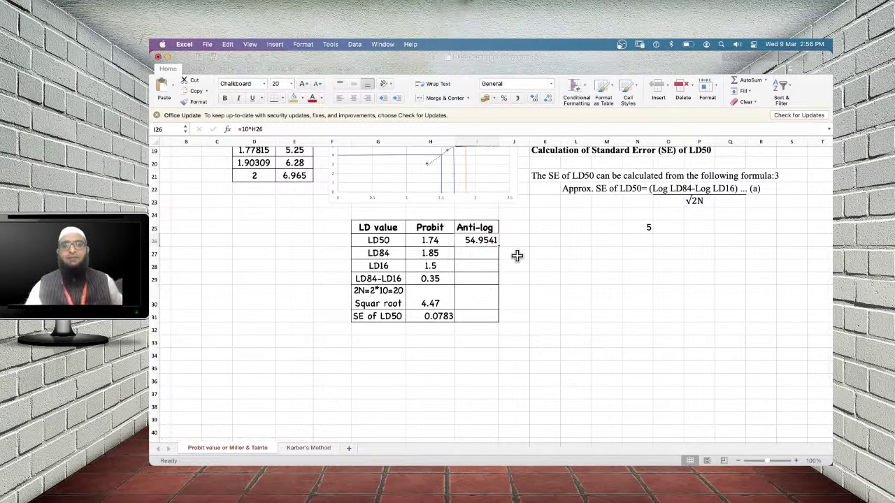
click(387, 240)
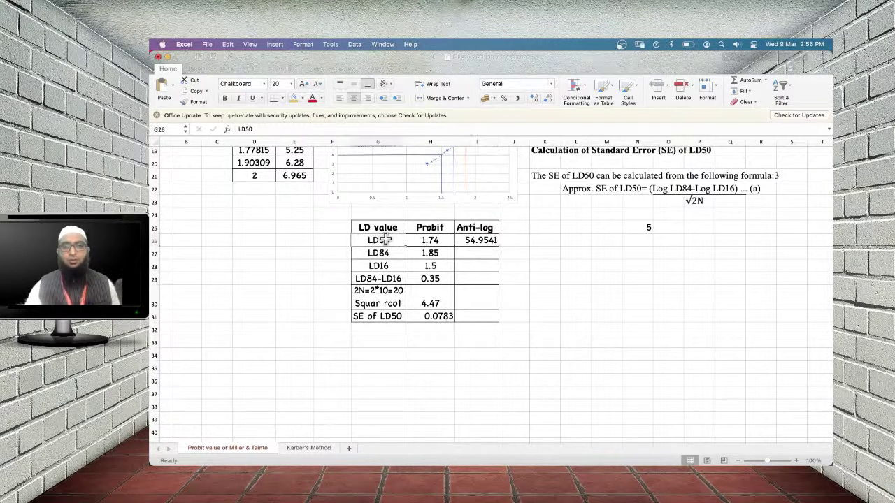
scroll(386, 239, up, 2)
scroll(657, 337, up, 5)
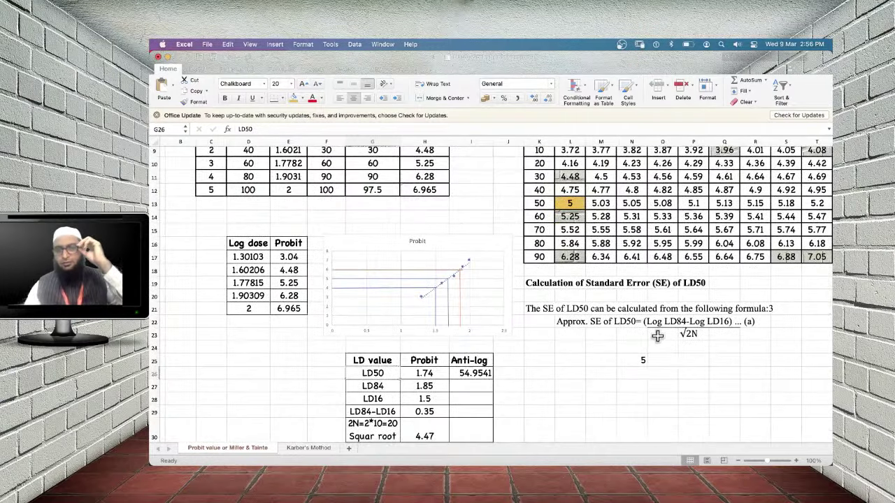
scroll(657, 336, up, 5)
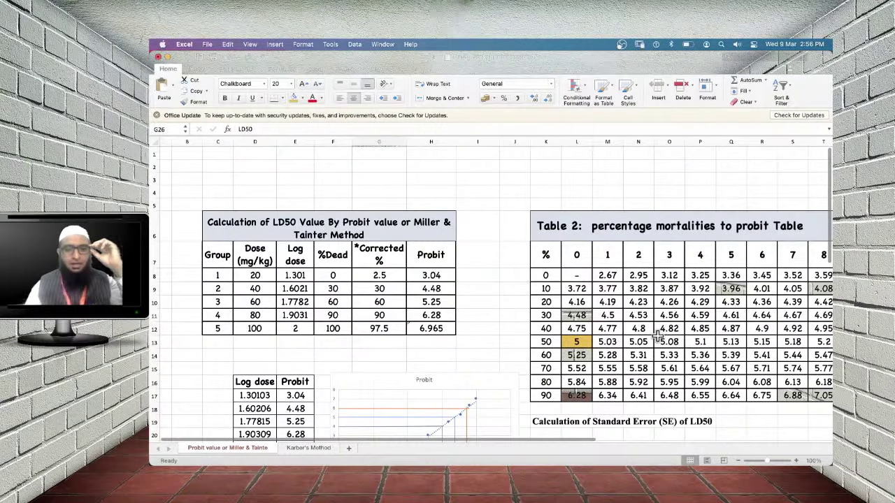
scroll(658, 336, down, 8)
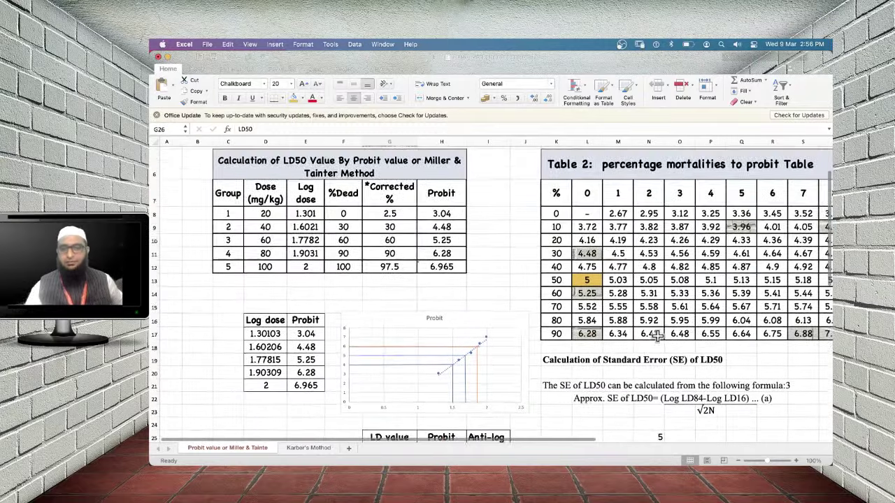
click(493, 325)
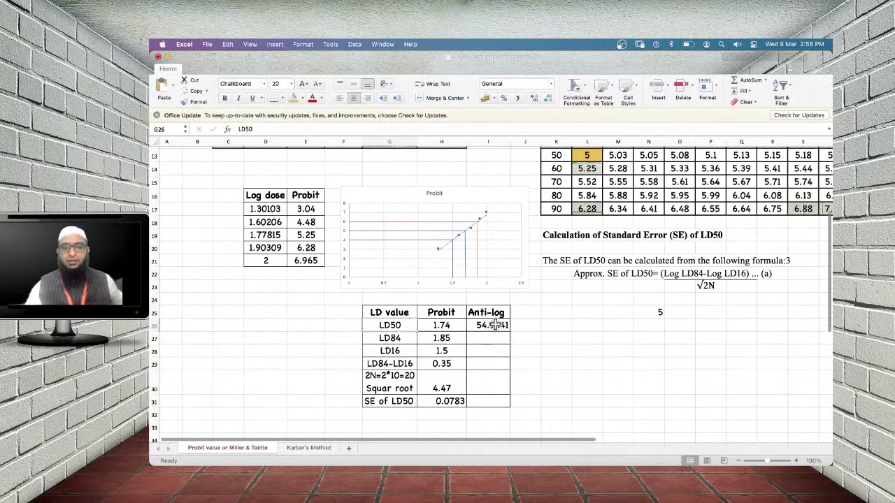
scroll(495, 324, up, 8)
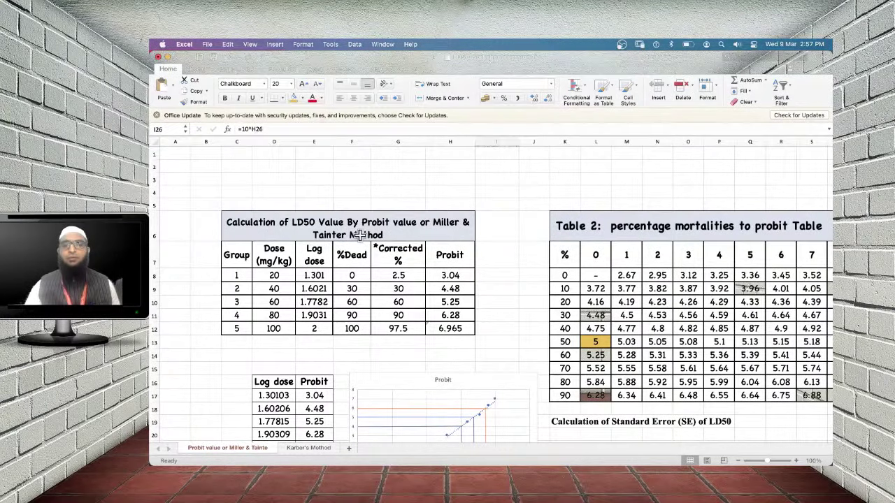
scroll(449, 301, down, 3)
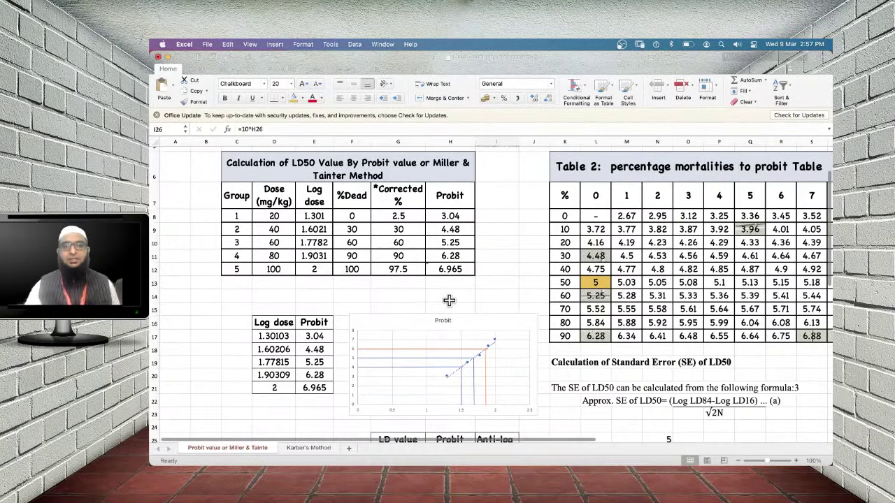
scroll(449, 301, down, 3)
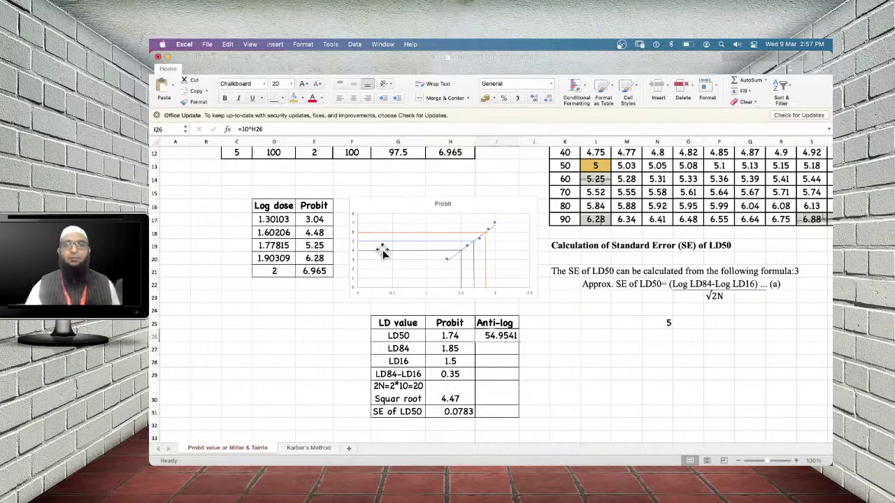
click(456, 336)
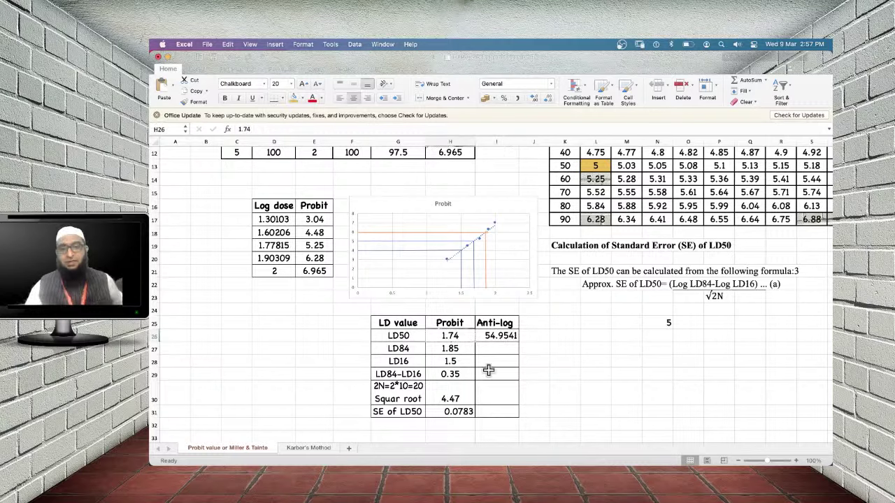
click(495, 336)
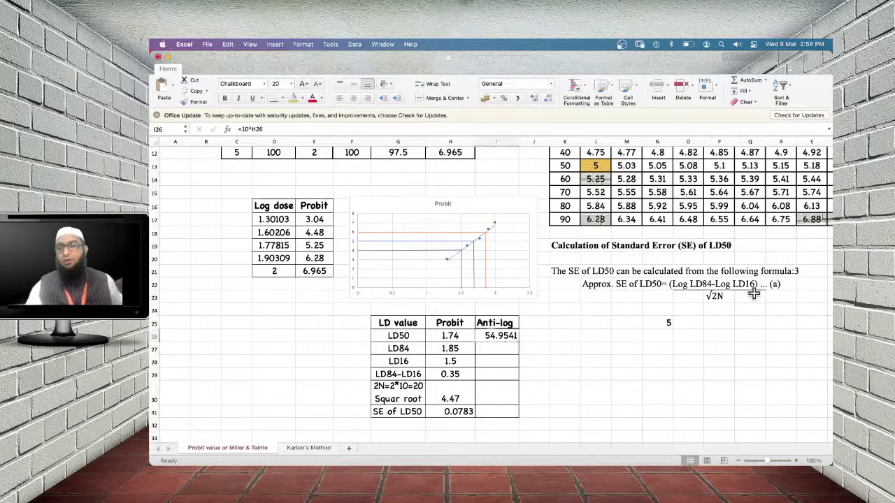
Review the √2N part of the SE formula and the current SE of LD50 result
click(719, 297)
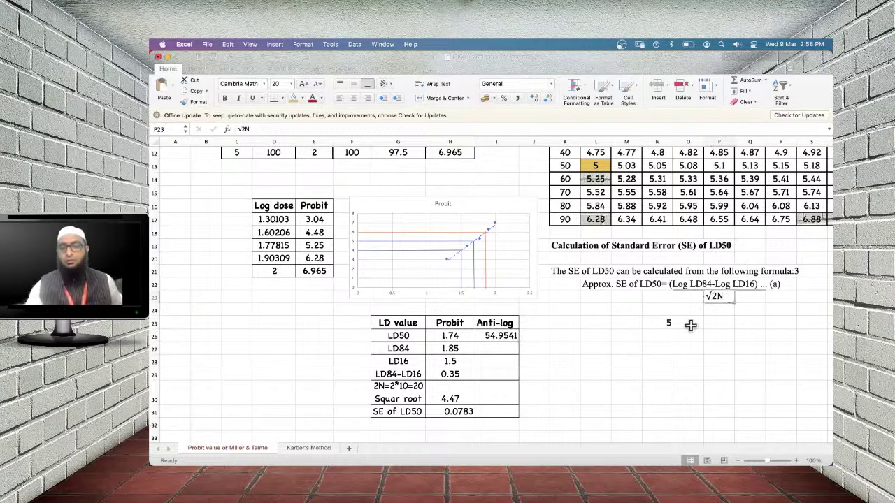
scroll(572, 388, down, 3)
scroll(572, 388, down, 1)
click(440, 357)
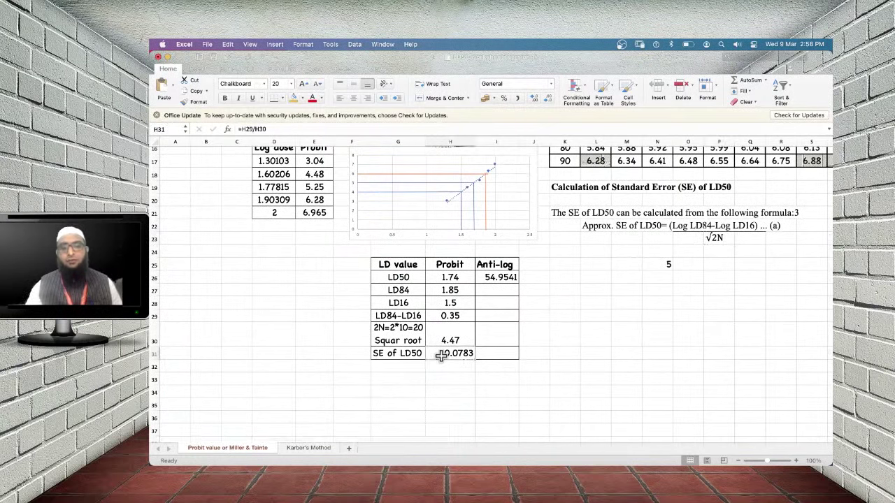
Highlight probit 5.99 for 84% mortality in yellow and check the LD84 value 1.85
click(403, 292)
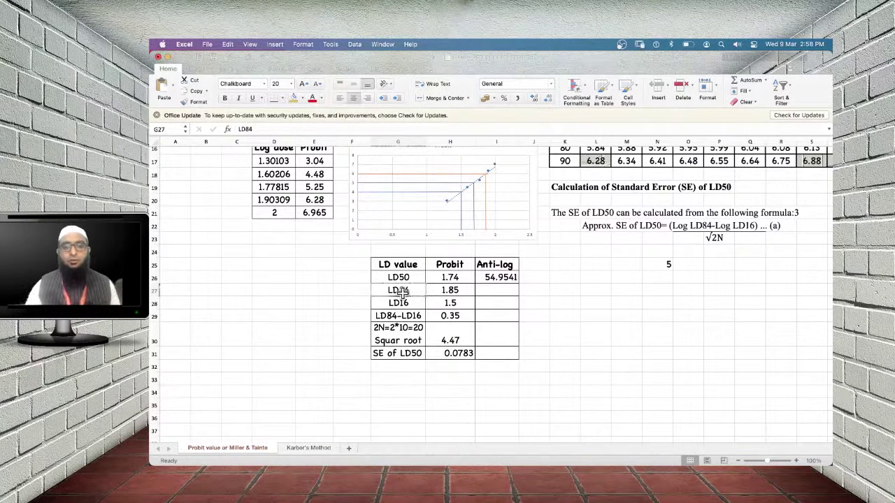
scroll(403, 293, up, 3)
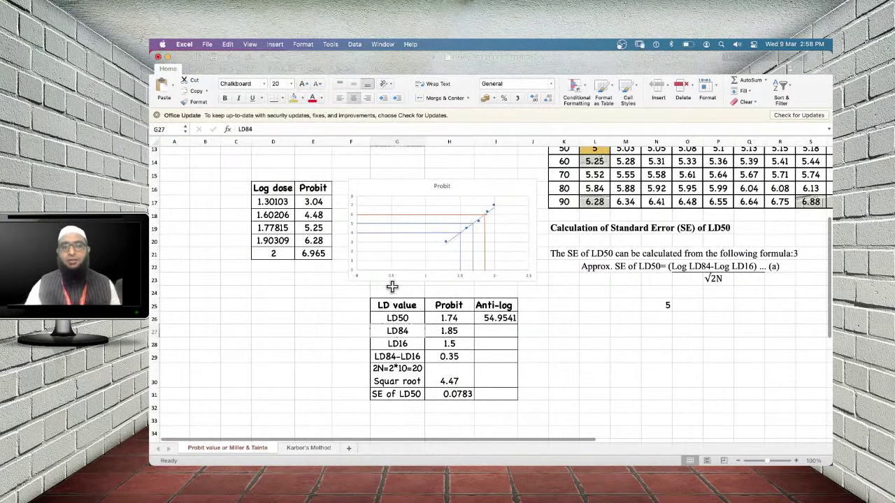
scroll(392, 286, up, 5)
scroll(392, 287, right, 3)
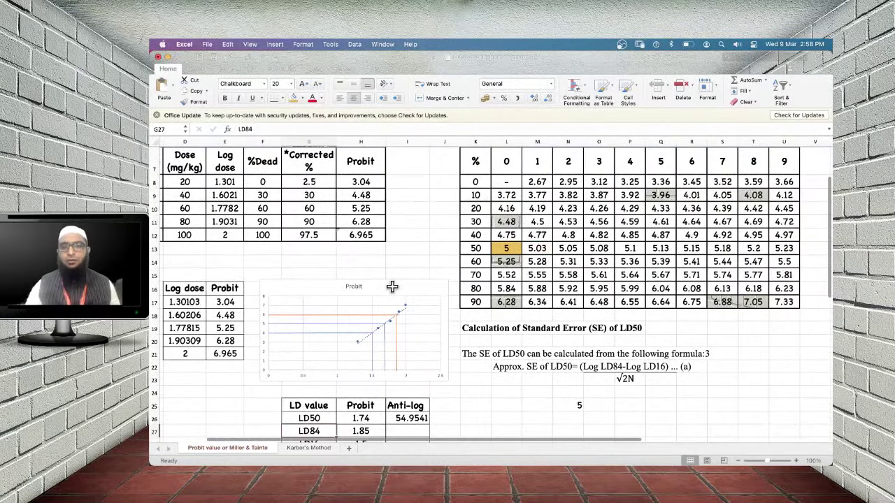
scroll(392, 286, right, 1)
click(467, 289)
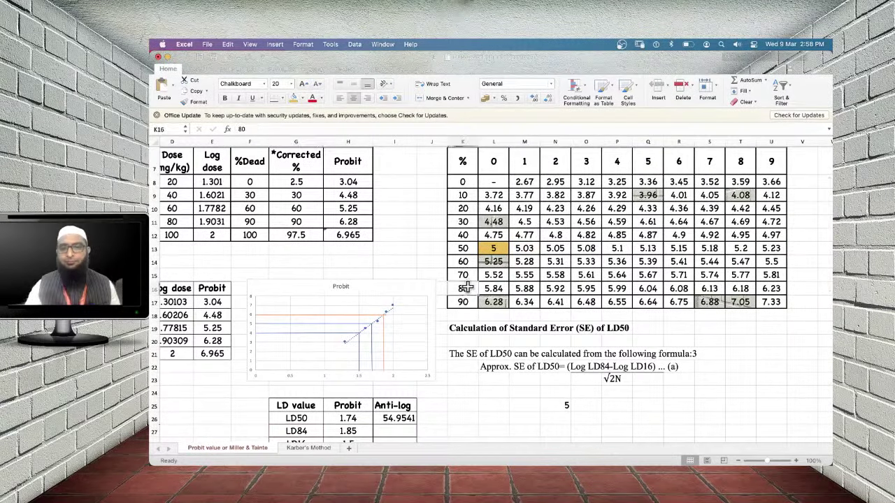
click(619, 288)
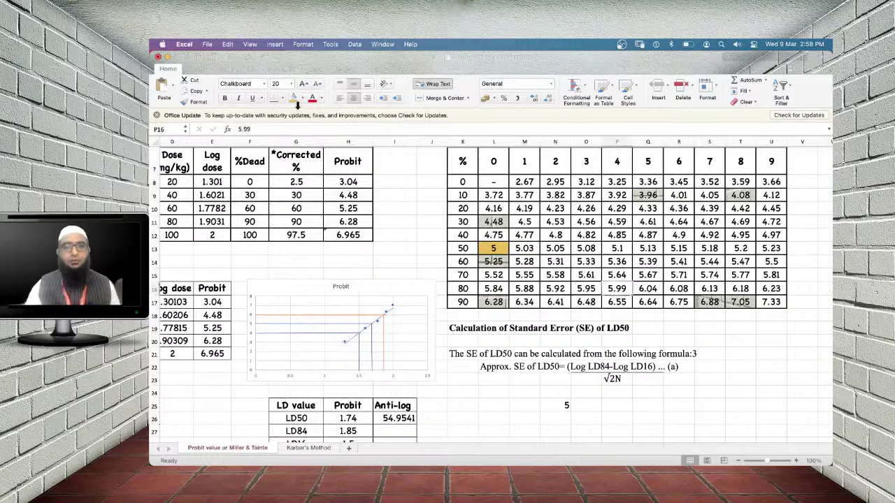
click(292, 100)
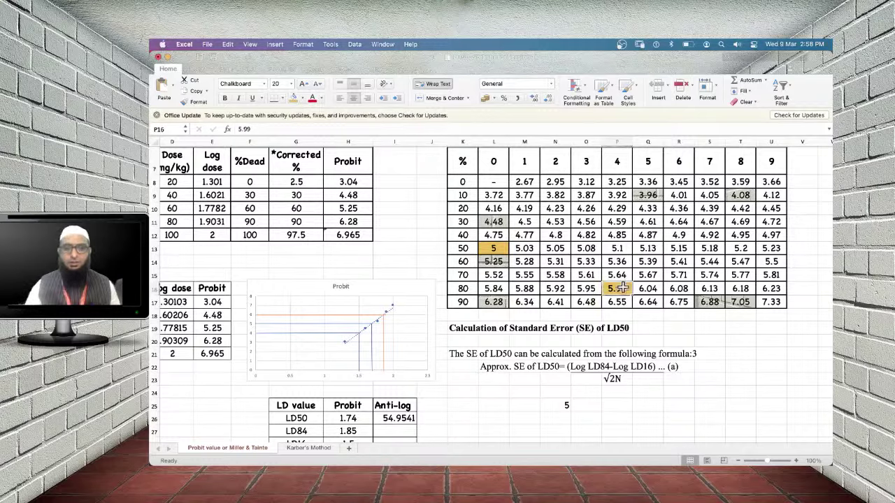
scroll(648, 358, down, 3)
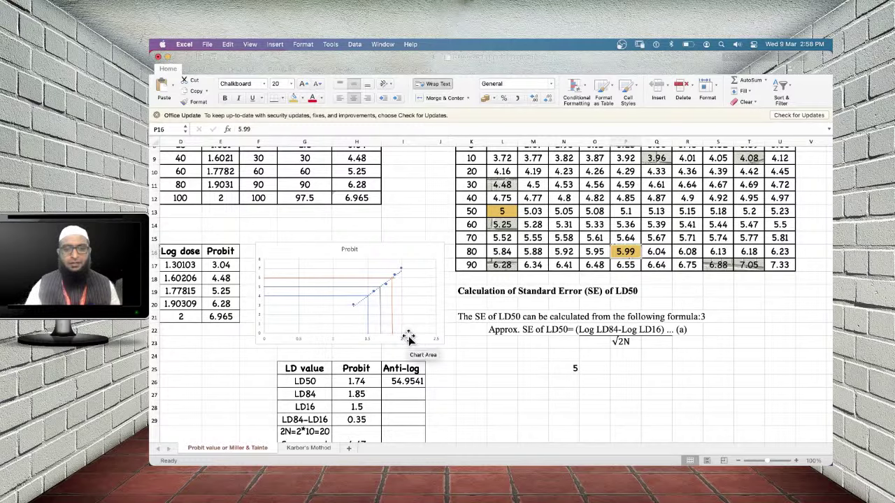
click(348, 396)
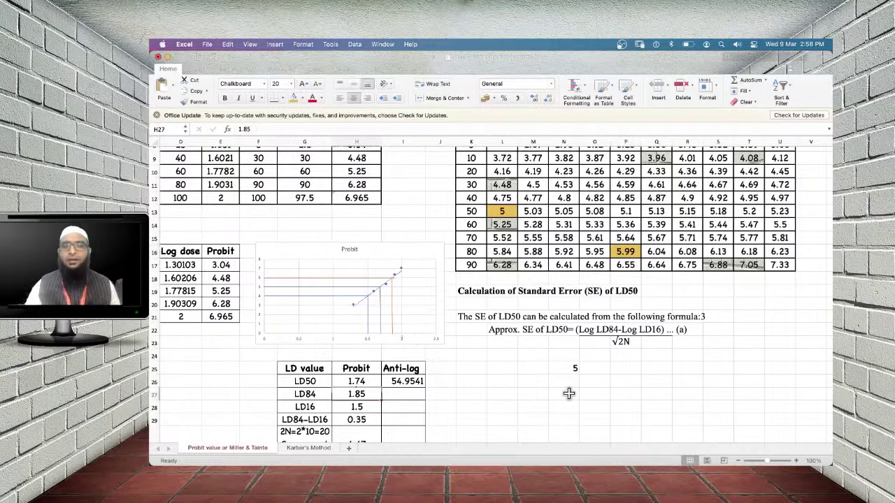
Highlight probit 4.01 for 16% mortality in orange
click(660, 330)
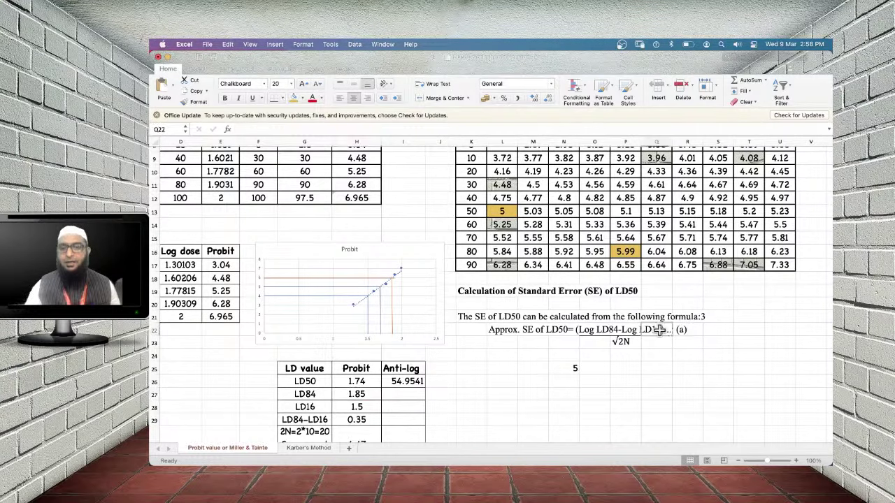
scroll(521, 304, up, 3)
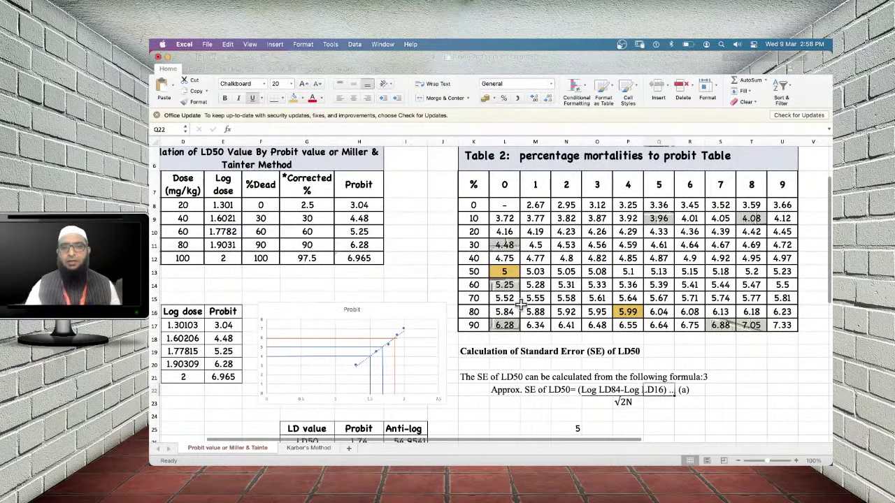
scroll(521, 302, up, 2)
click(464, 246)
click(650, 247)
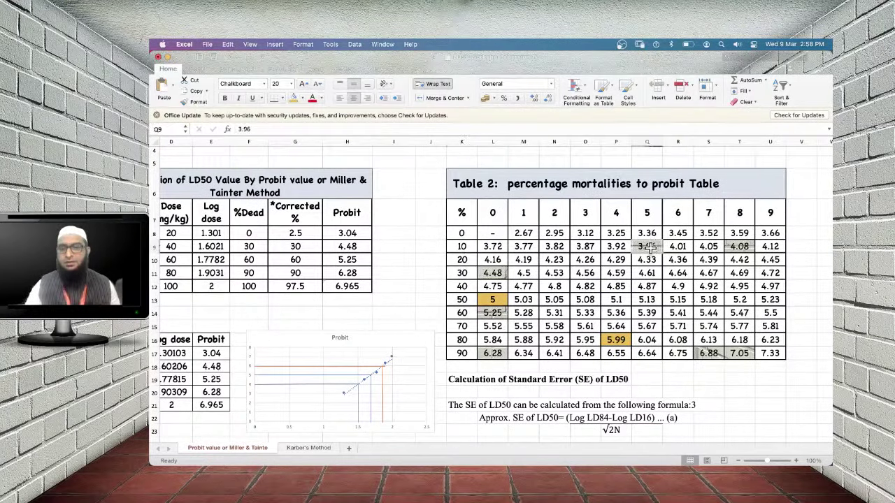
key(ctrl+Left)
key(Right)
key(Right)
key(Right)
key(Right)
key(Right)
key(Right)
key(Right)
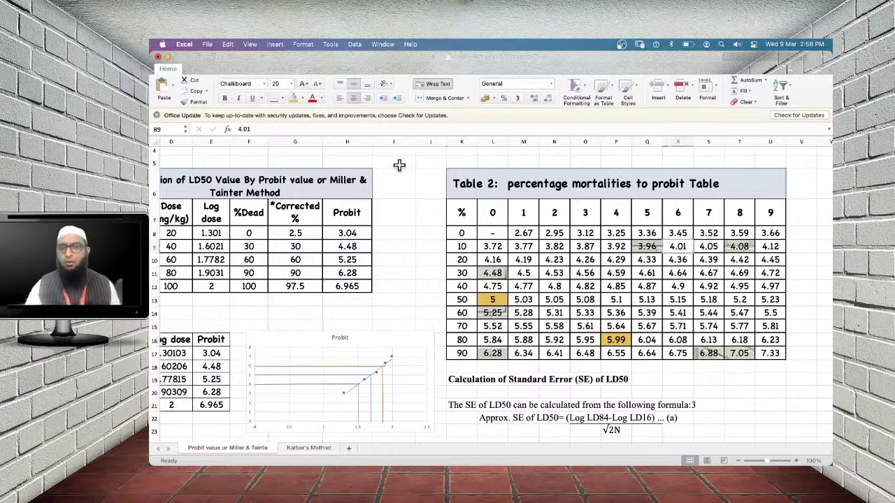
click(293, 98)
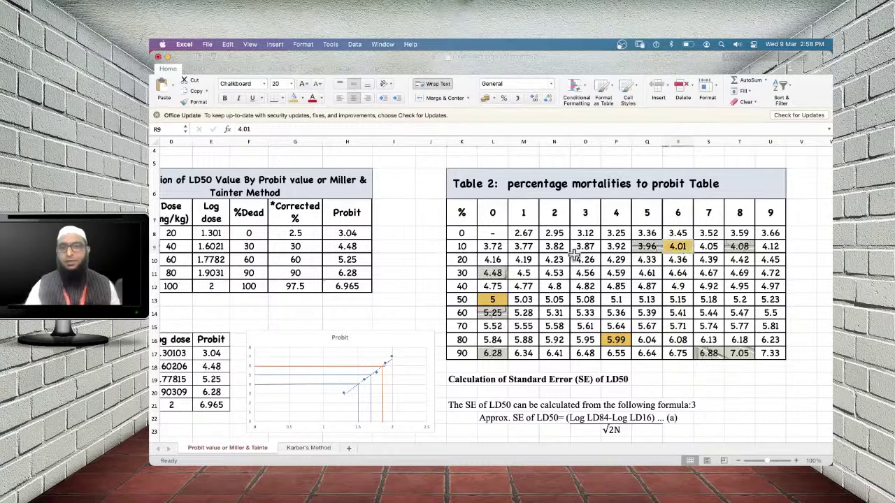
Check the LD16 value 1.5 and select H29 for the LD84−LD16 formula
scroll(573, 255, down, 3)
scroll(574, 255, left, 1)
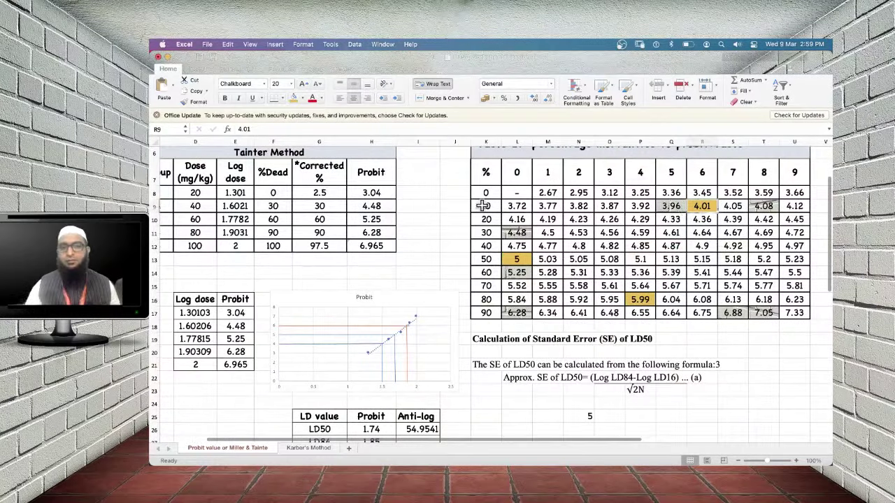
click(483, 206)
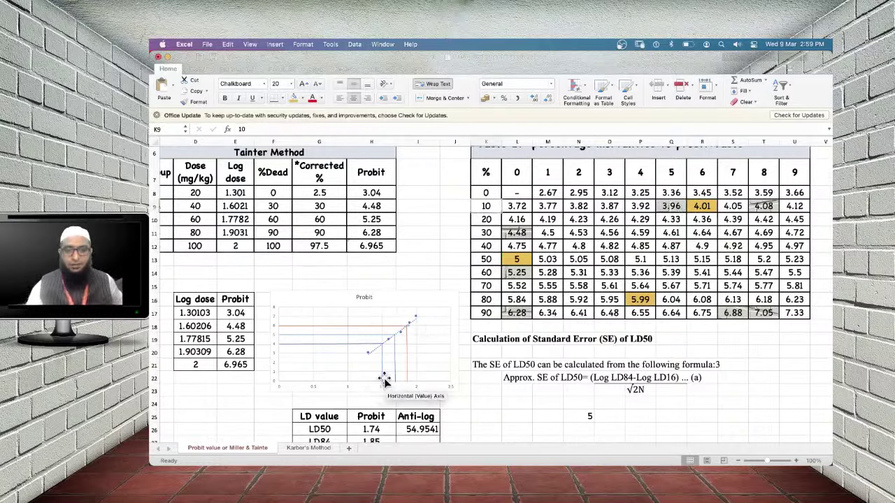
scroll(386, 380, down, 3)
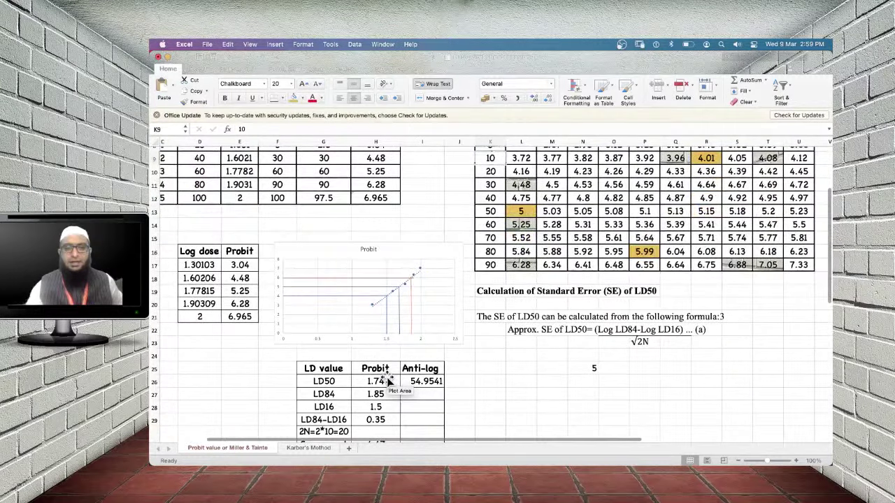
scroll(389, 381, down, 3)
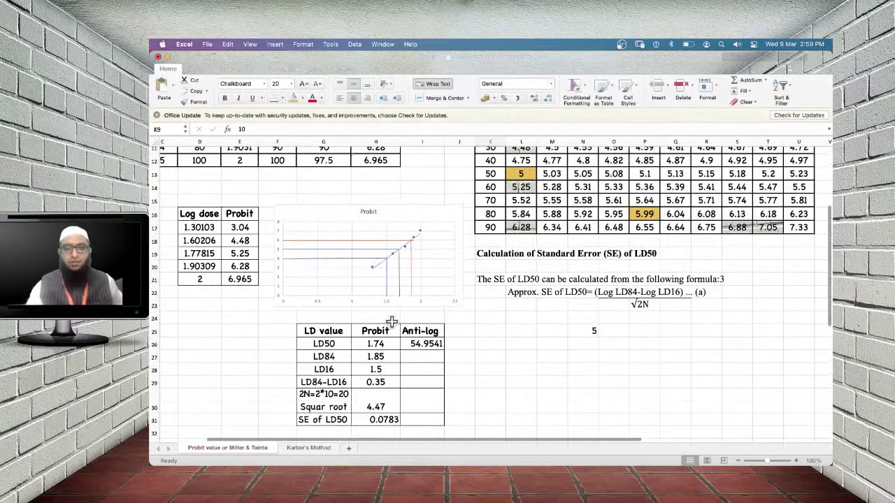
click(351, 369)
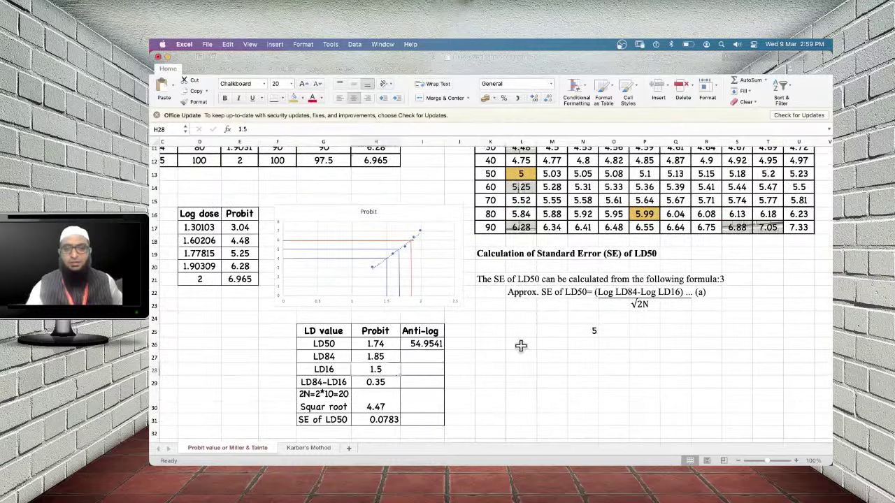
click(614, 292)
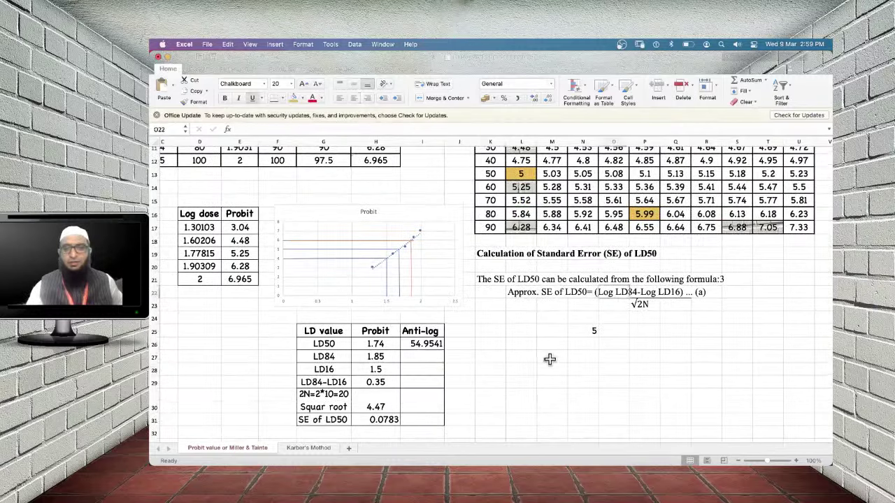
click(381, 382)
Enter =H27-H28 in H29 so LD84 minus LD16 gives 0.35
text(=)
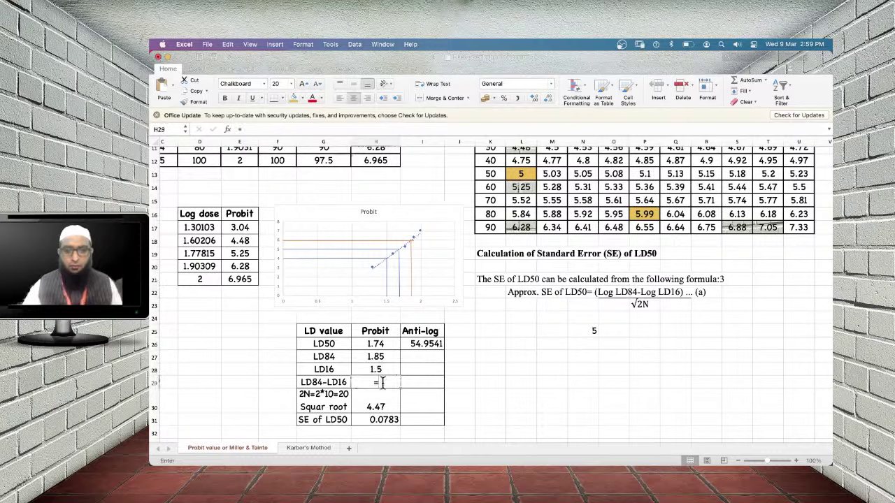
click(389, 357)
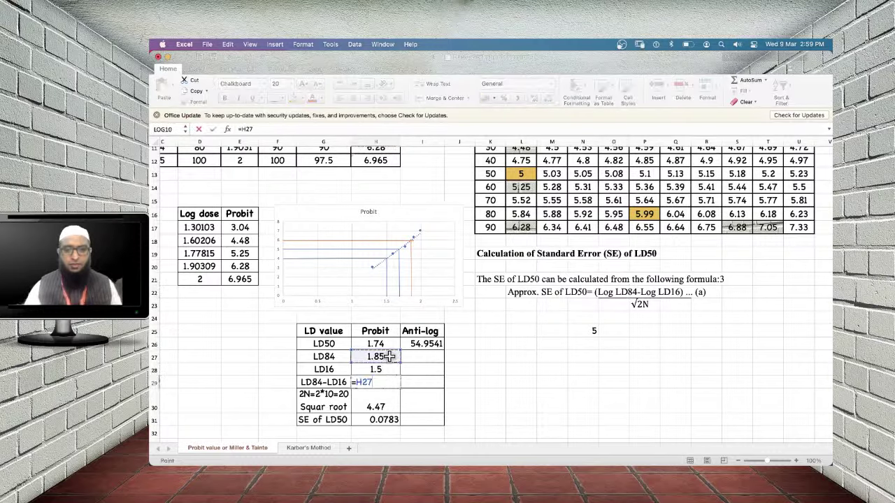
text(-)
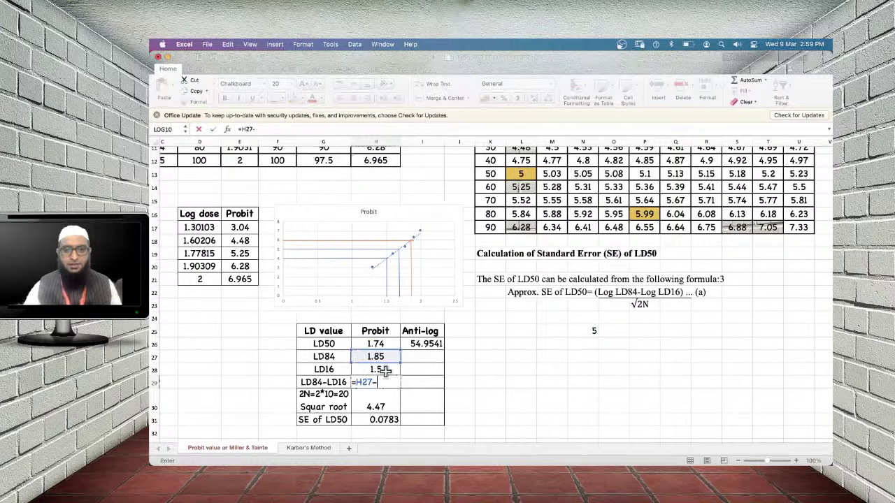
click(384, 371)
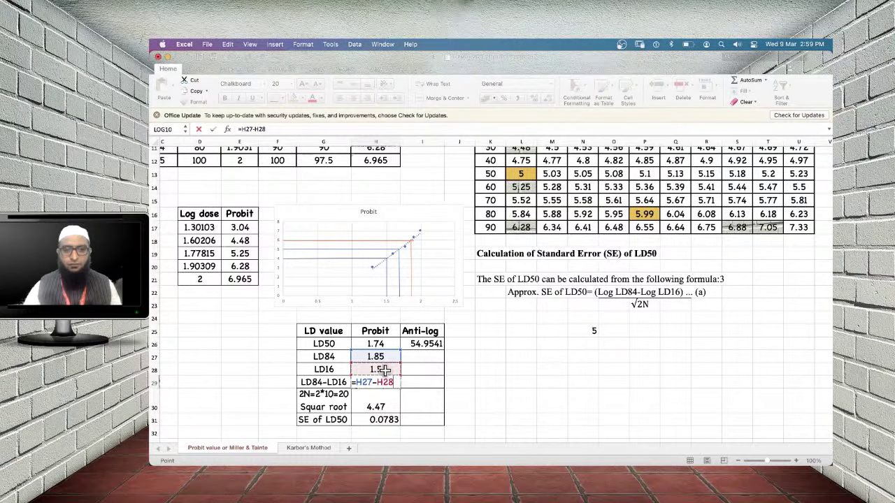
key(Return)
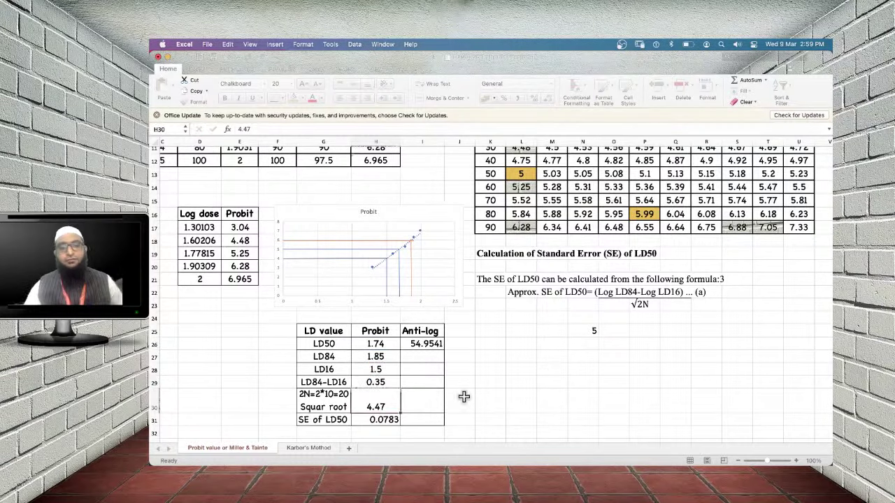
Review the √2N entries: 2N = 2*10 = 20 and its square root 4.47
scroll(464, 397, down, 5)
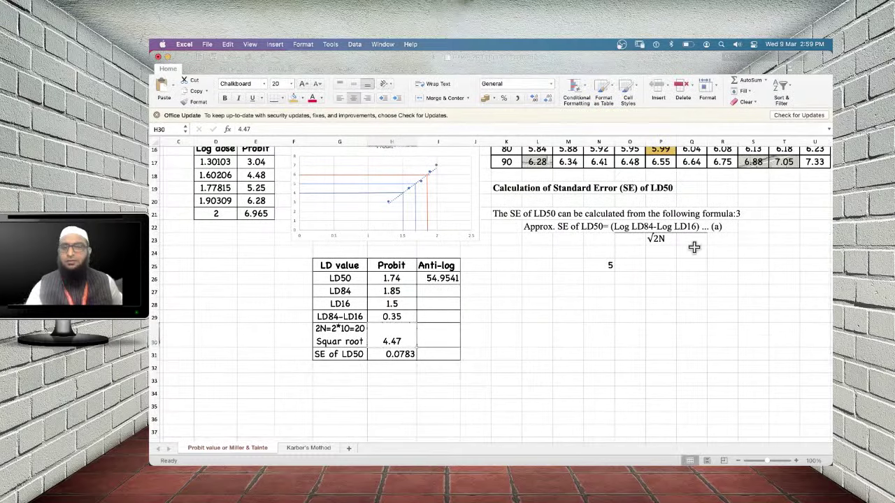
click(661, 238)
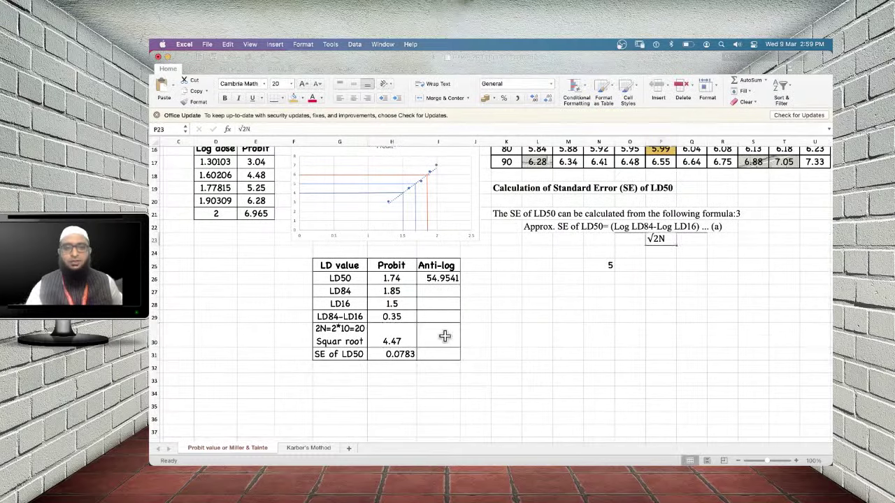
click(339, 329)
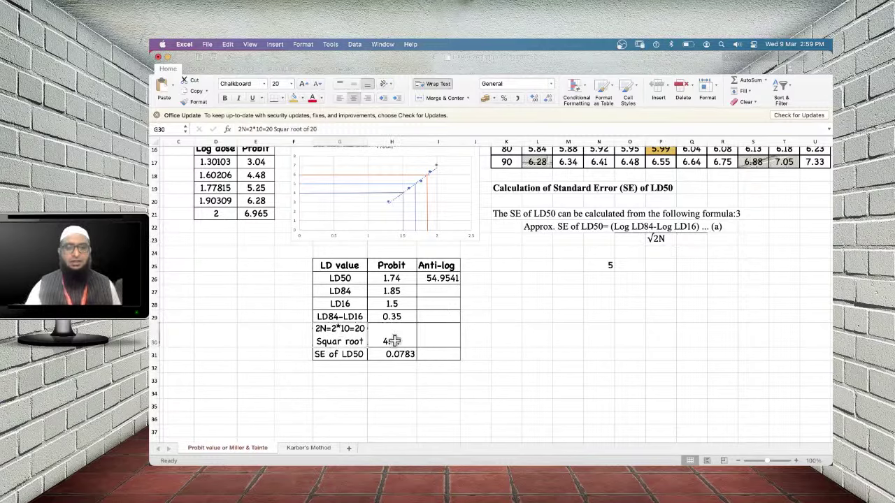
click(391, 341)
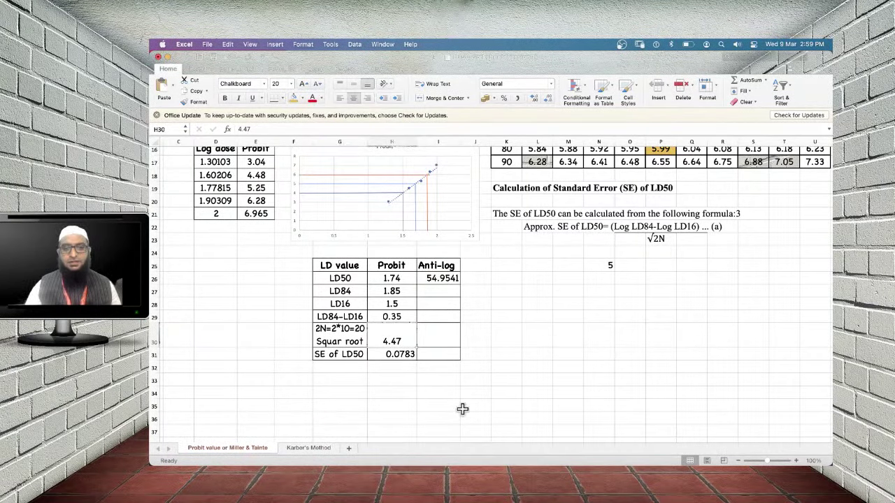
key(super+Tab)
key(super+Tab)
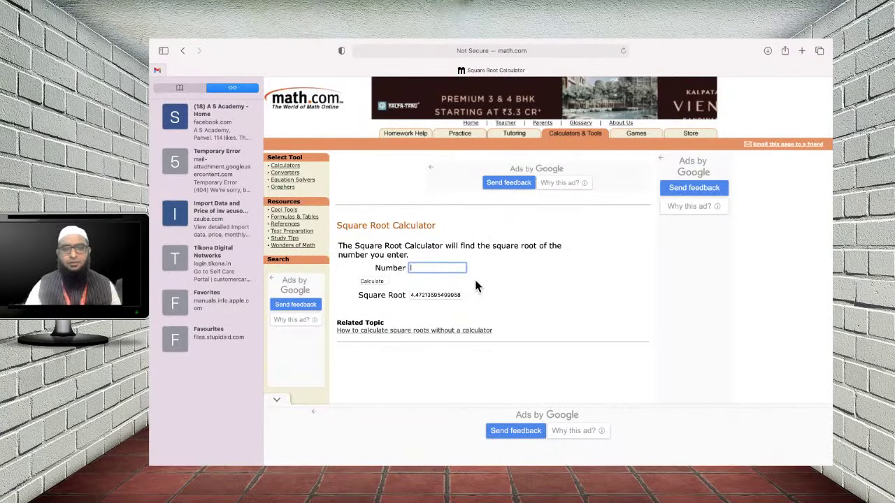
Verify the square root of 20 in the online calculator (4.47213595499958), then return to Excel
text(20)
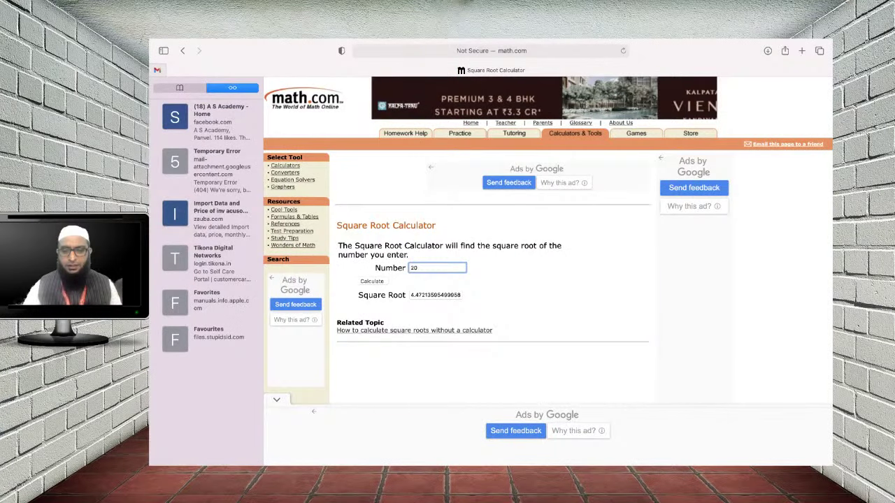
click(373, 282)
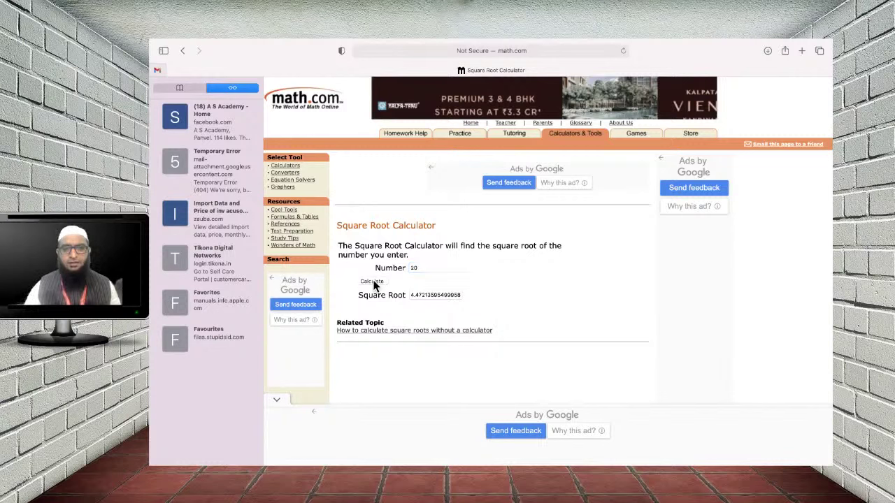
click(431, 268)
click(378, 282)
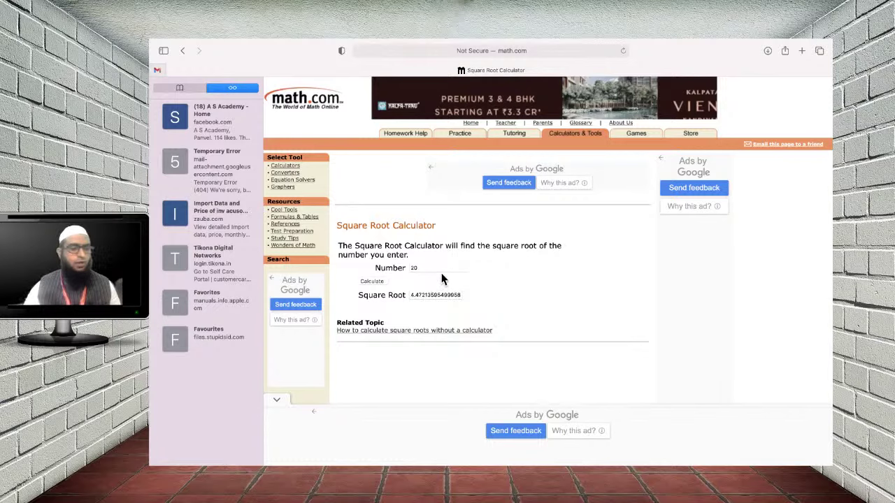
mouse_move(627, 463)
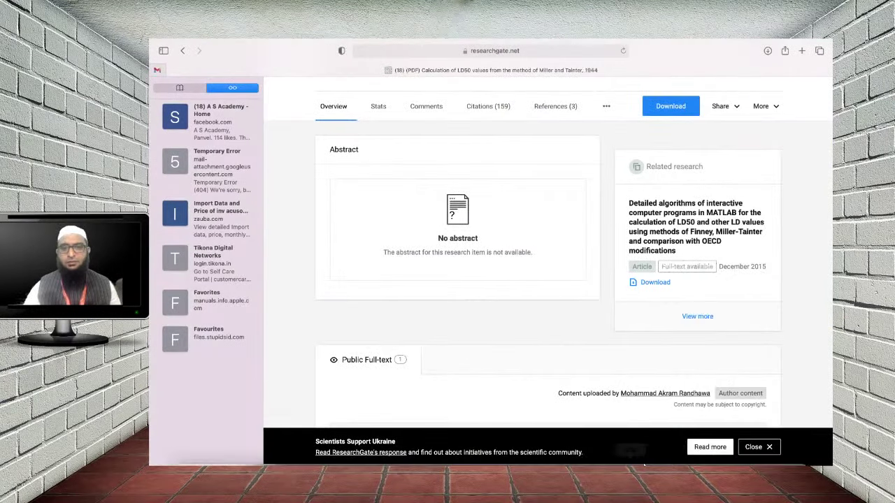
mouse_move(644, 463)
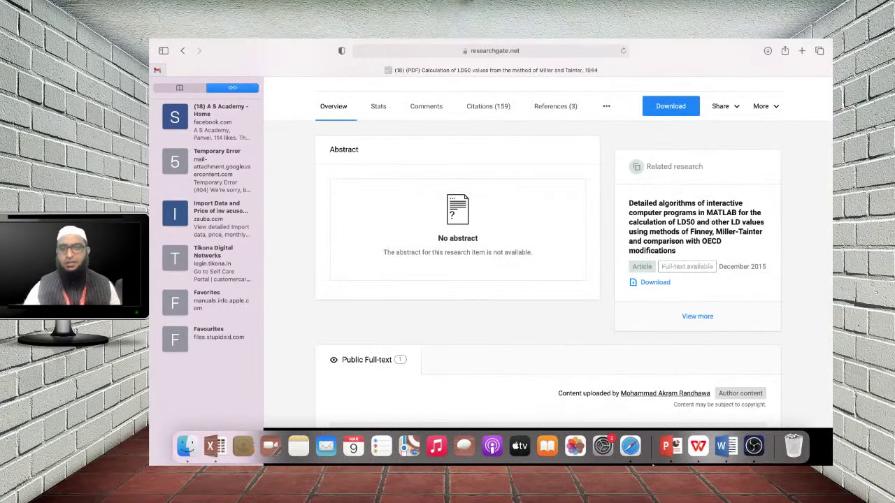
click(215, 449)
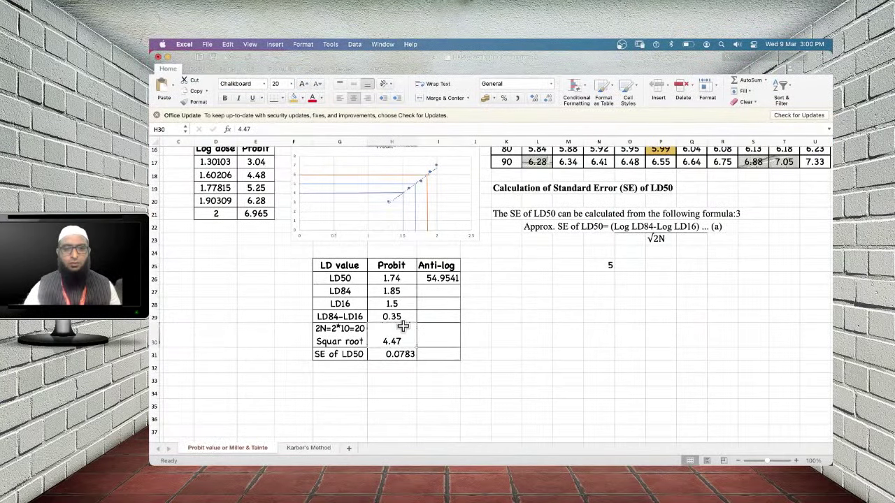
Enter =H29/H30 in H31 so the SE of LD50 shows 0.0783
click(405, 354)
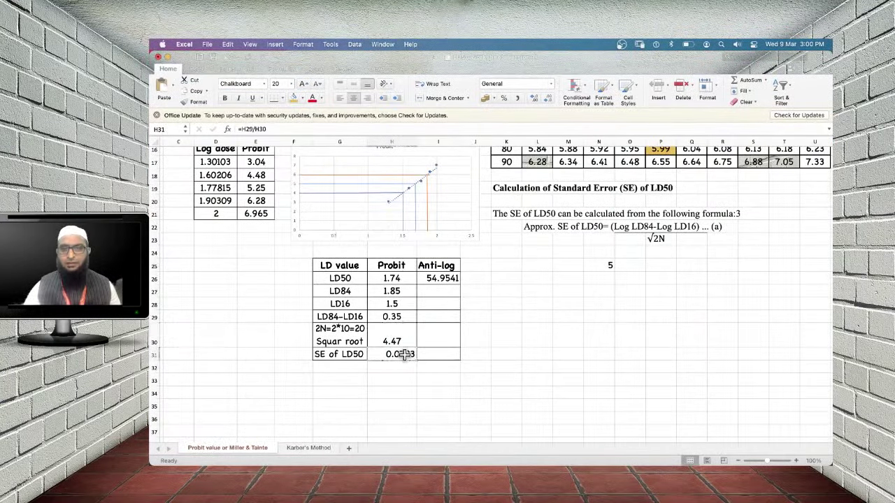
text(=)
click(400, 317)
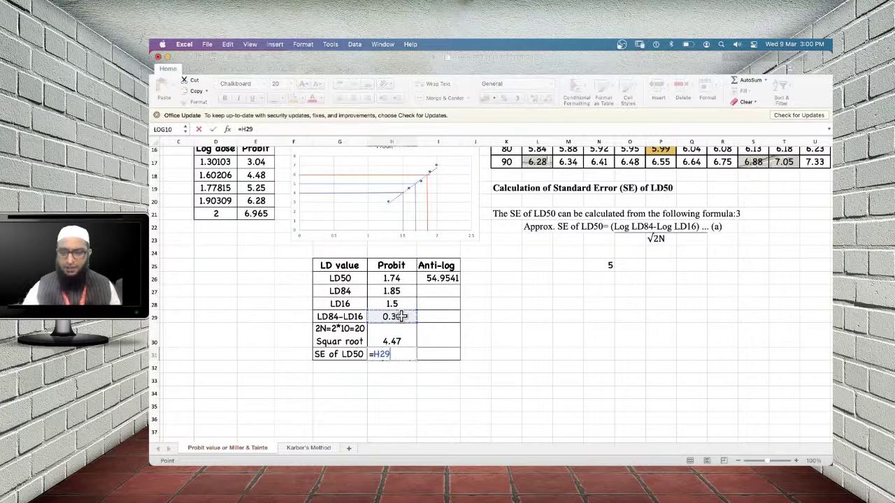
text(/)
click(402, 341)
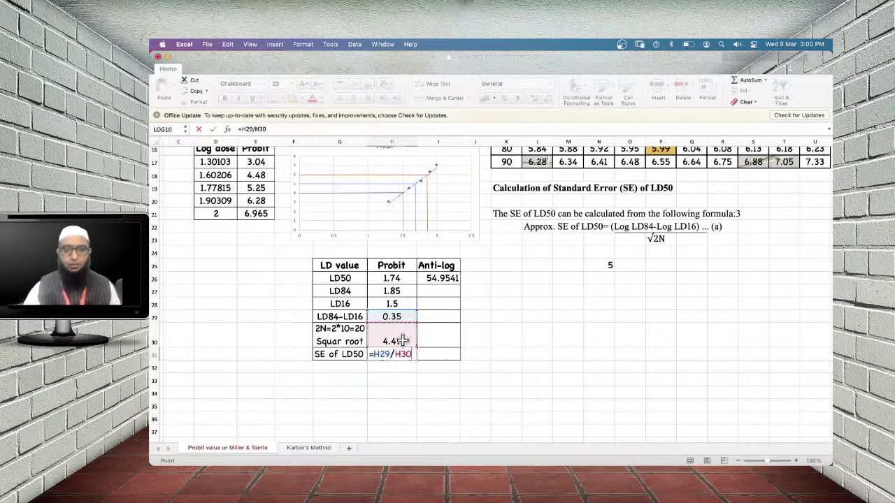
key(Return)
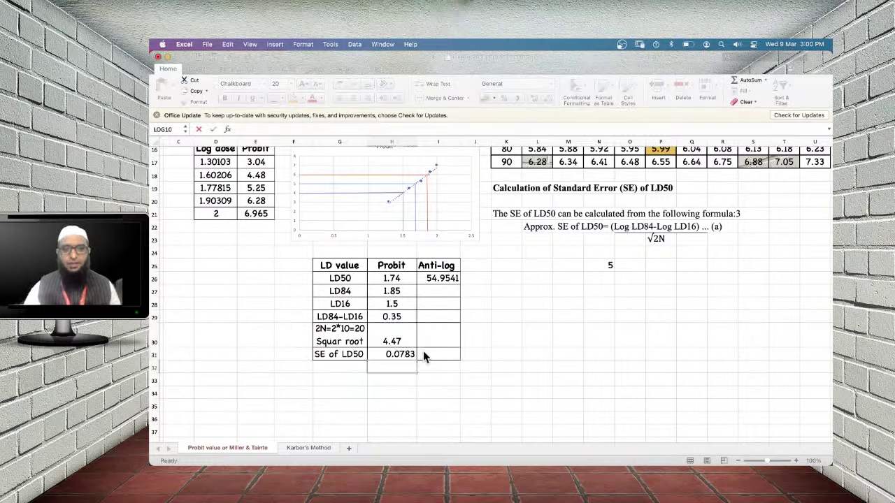
key(Up)
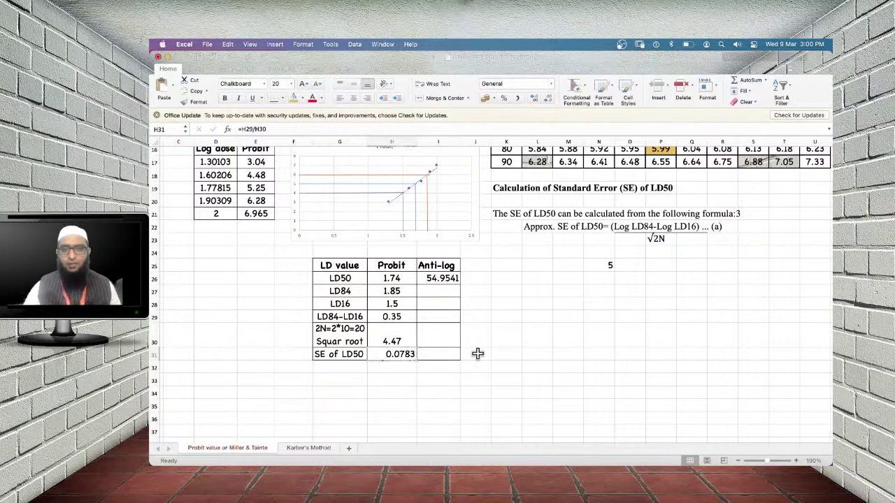